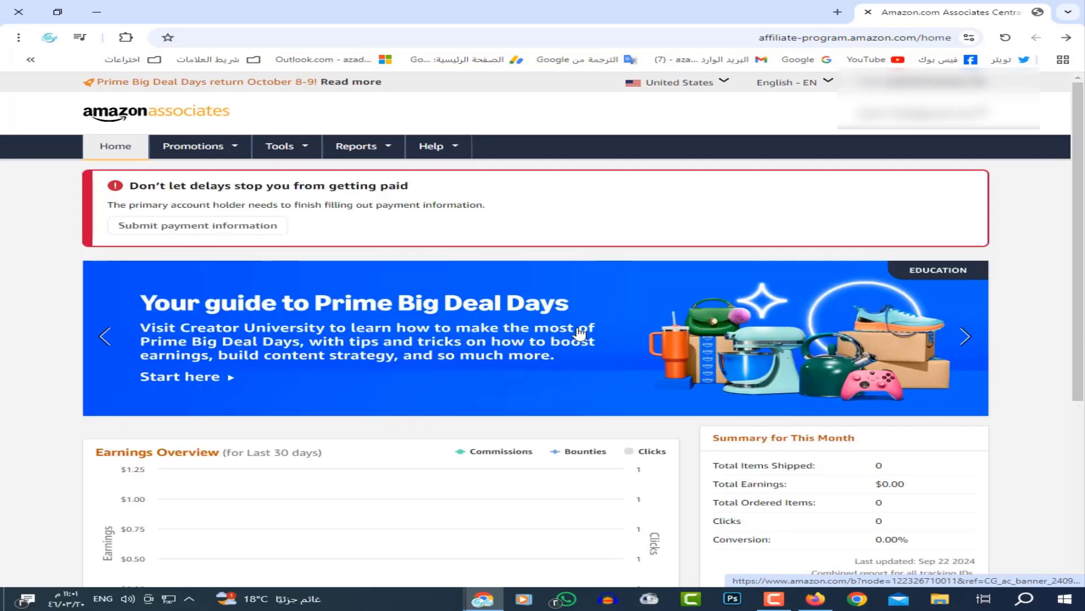
- Translate the Associates home page into Arabic and open the payment information form from the payment alert
right_click(629, 210)
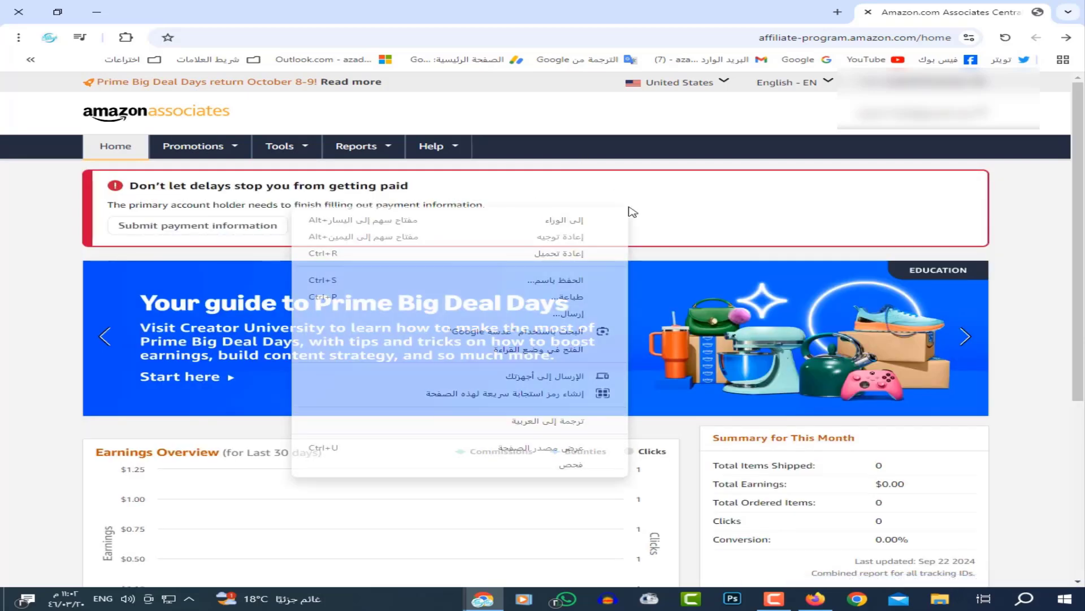
click(590, 417)
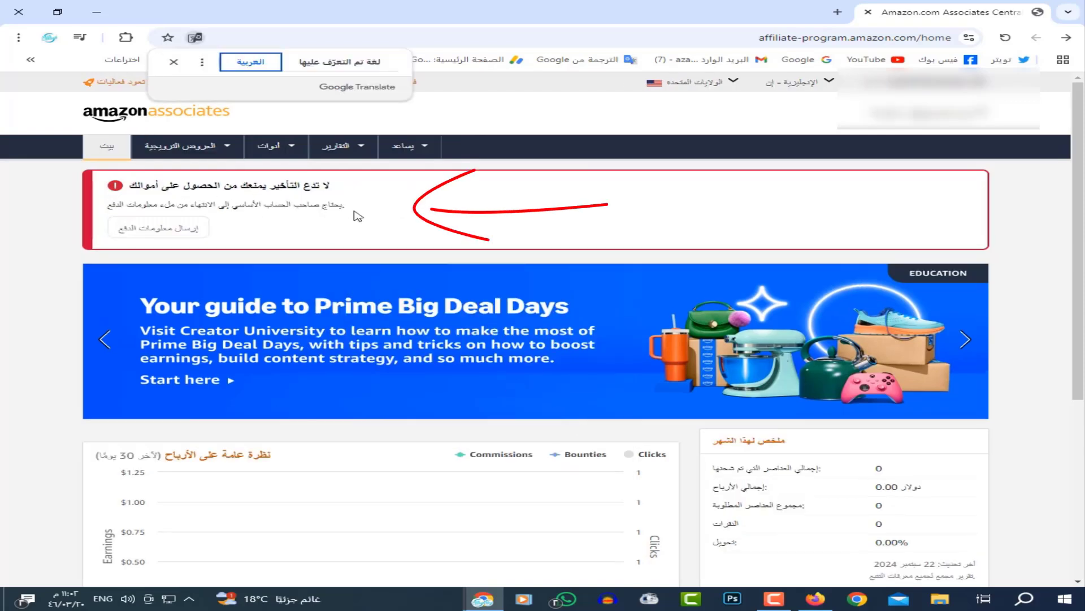
click(159, 232)
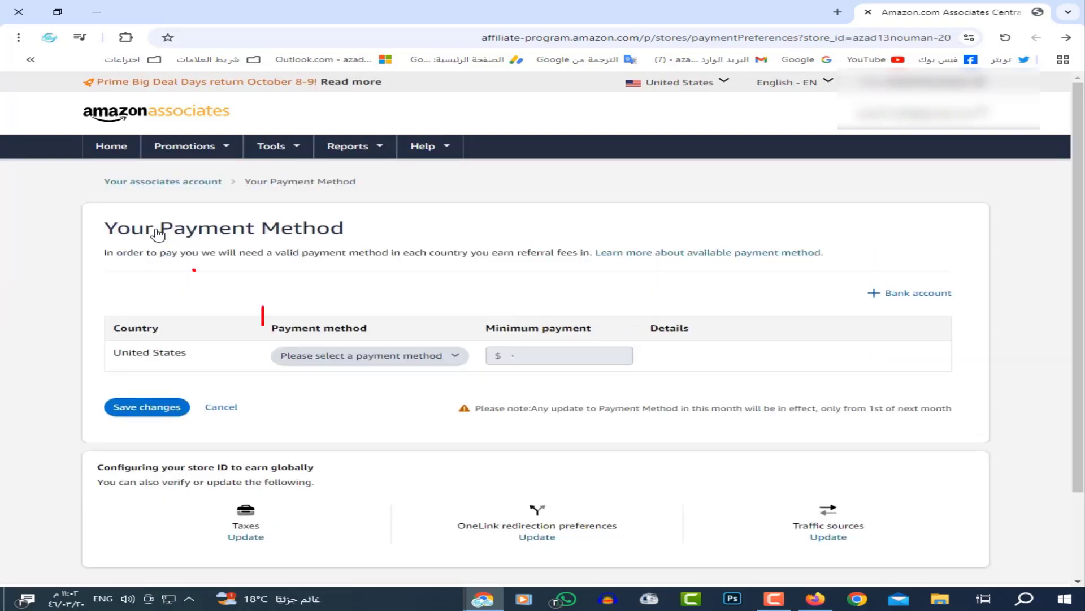
- Translate the payment method page into Arabic and review the payment methods offered for the United States
right_click(903, 240)
click(856, 454)
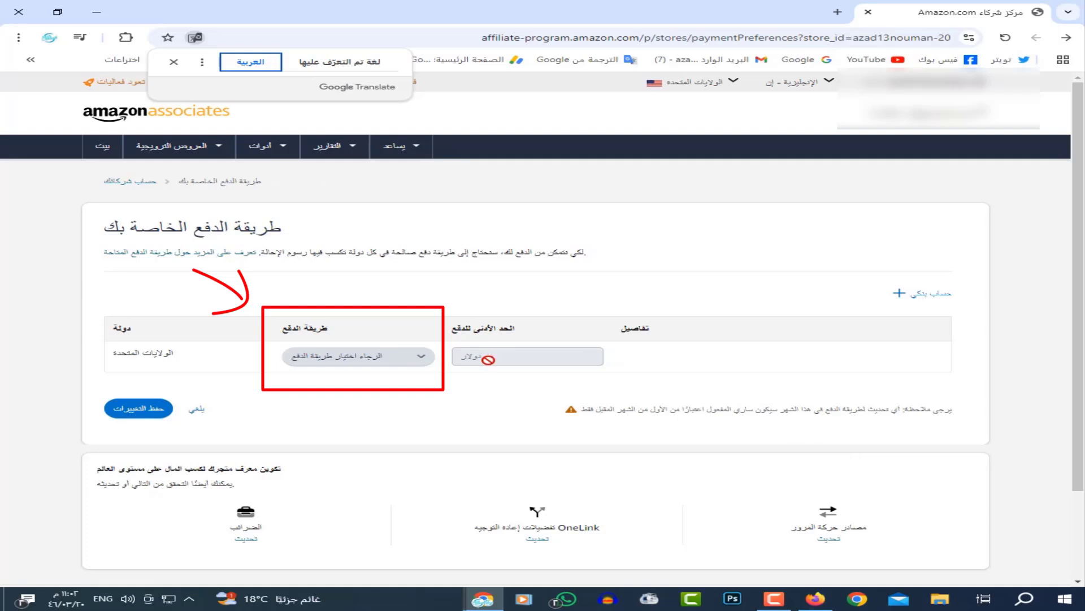
click(399, 360)
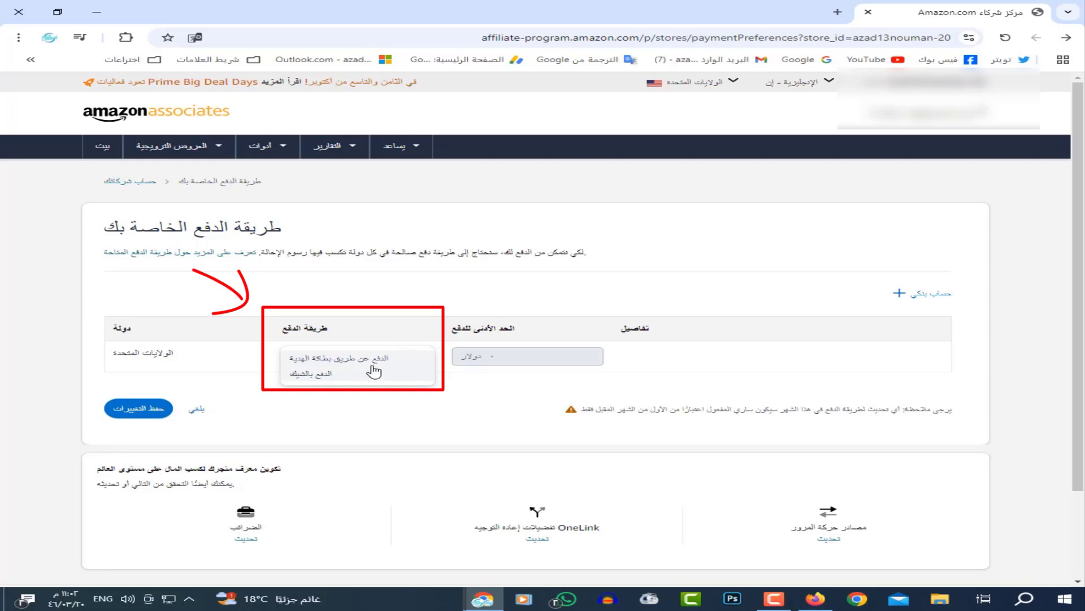
click(783, 245)
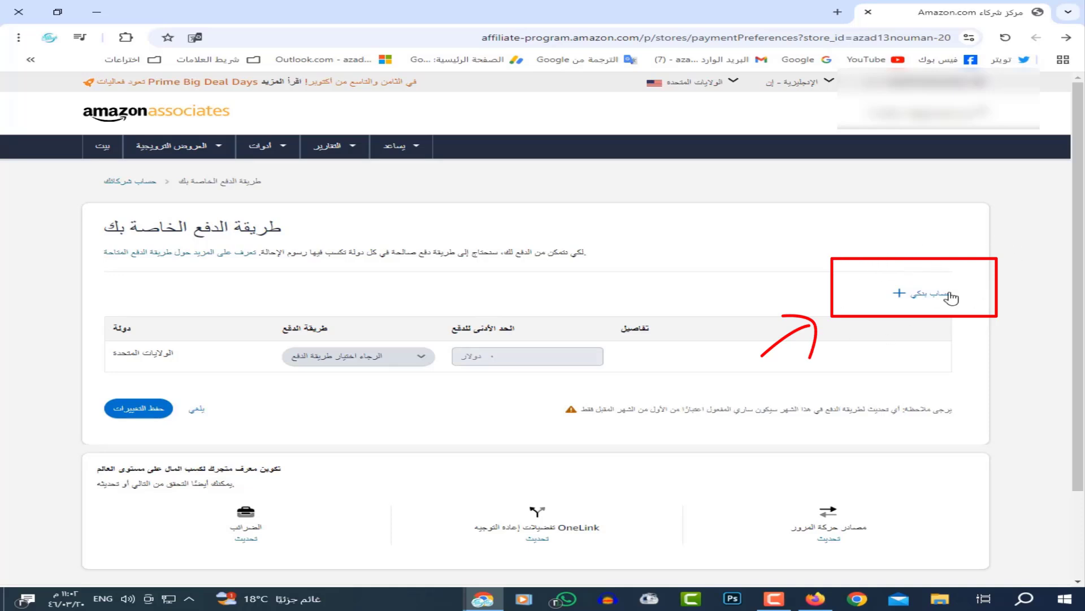
- Open the form for adding a new bank account and look through its bank location choices, keeping United States
click(918, 294)
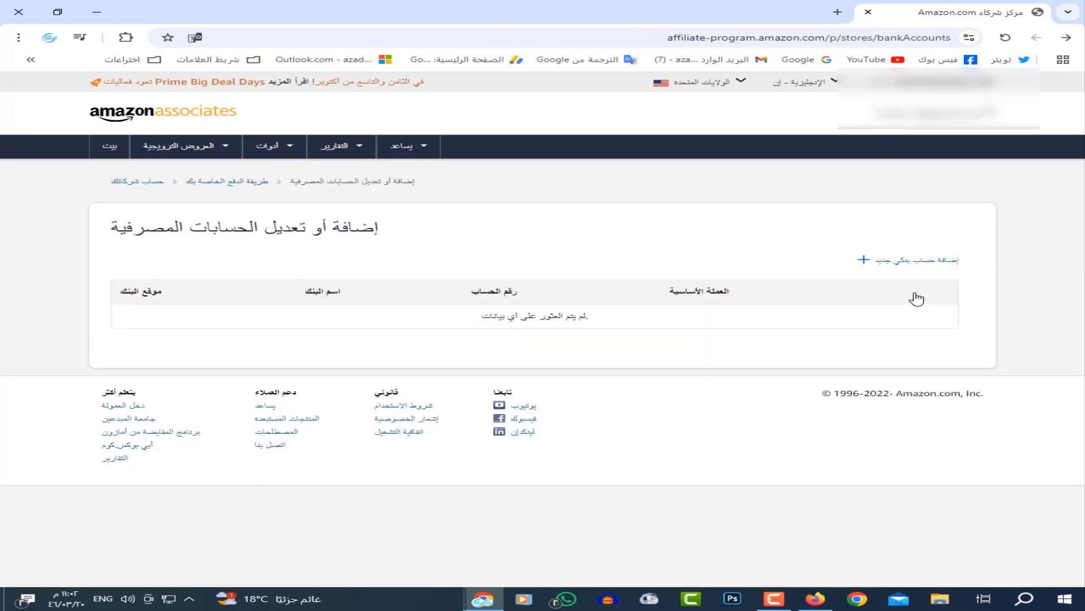
click(891, 264)
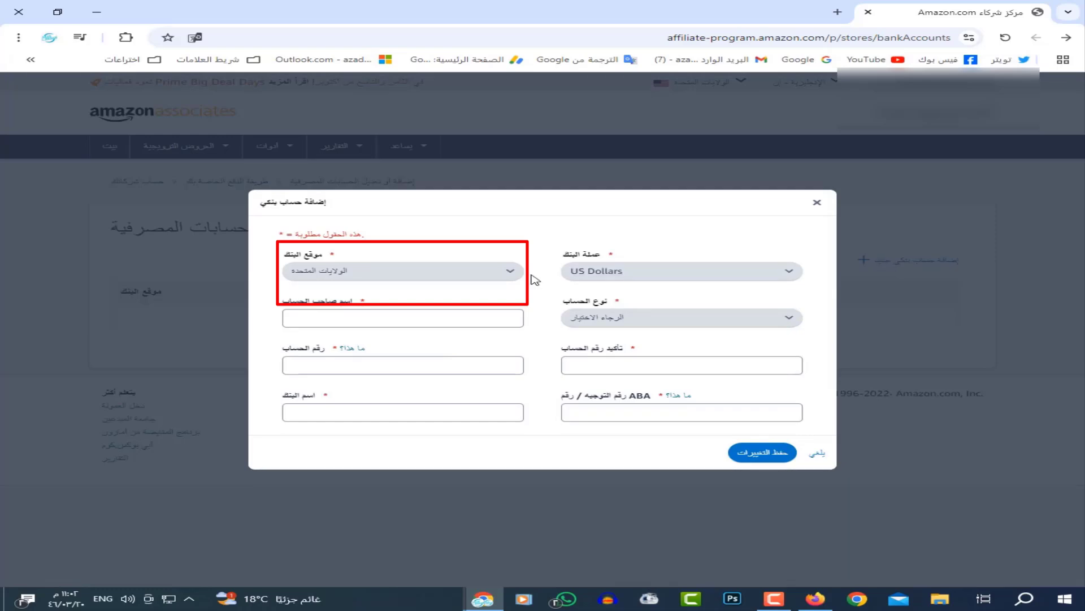
click(512, 275)
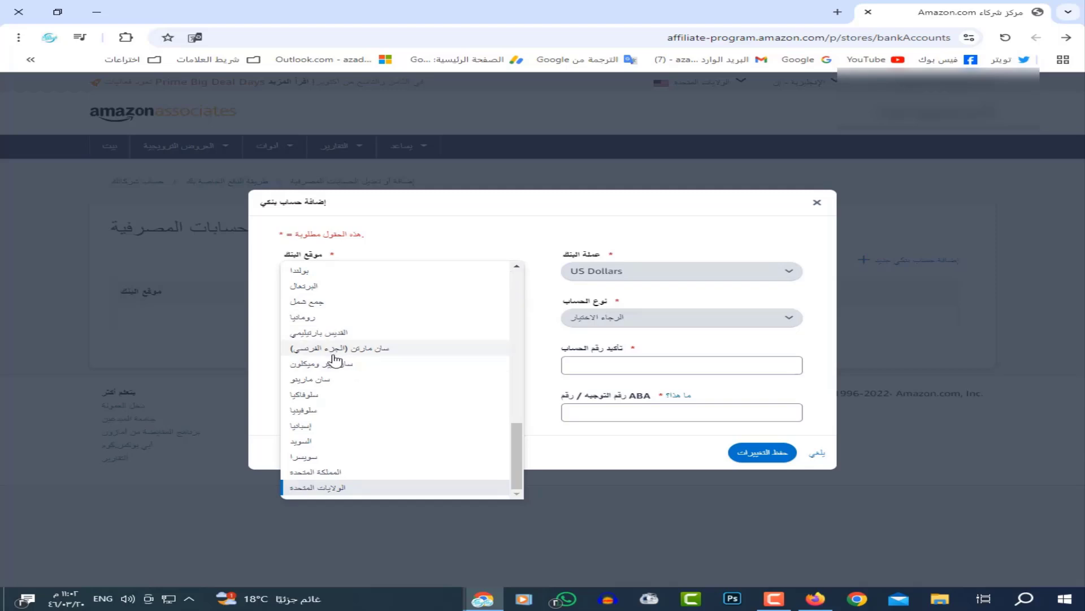
click(390, 205)
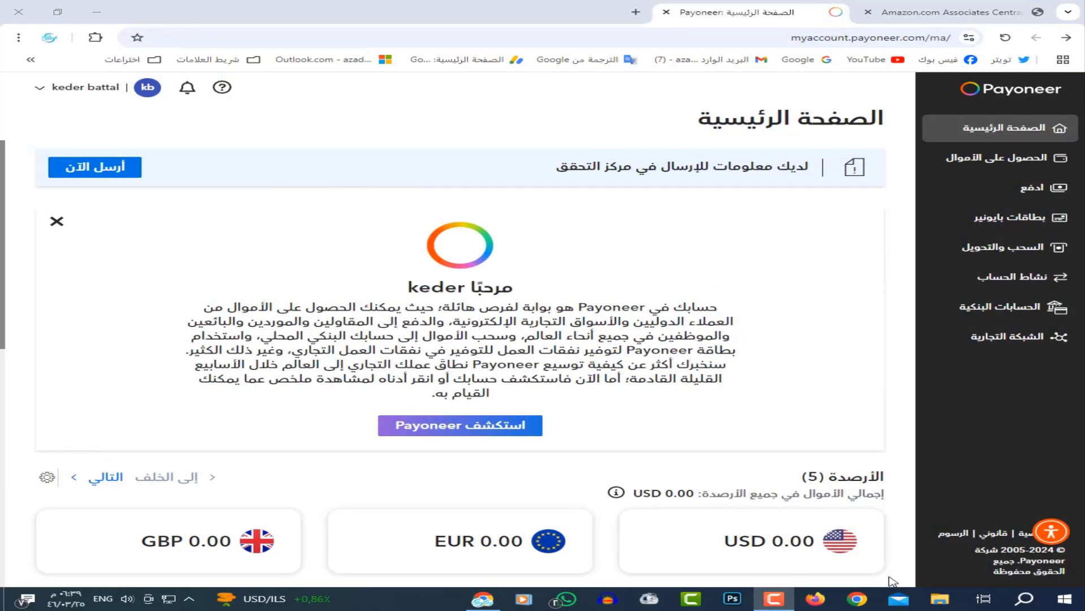
- In Payoneer, open the receiving accounts among the bank accounts and show the details of the USD account
click(1033, 314)
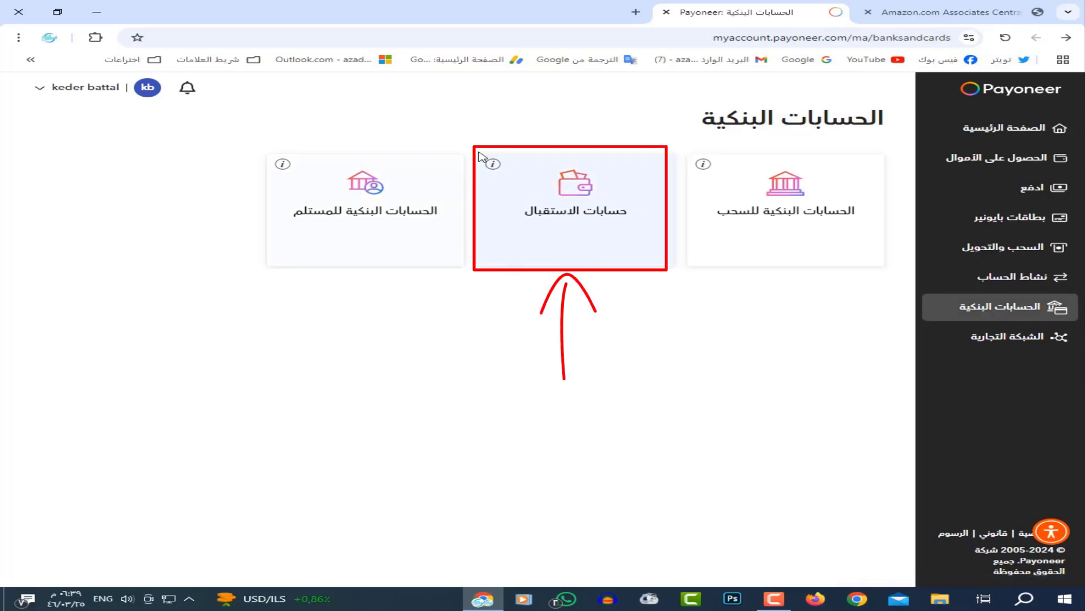
click(601, 195)
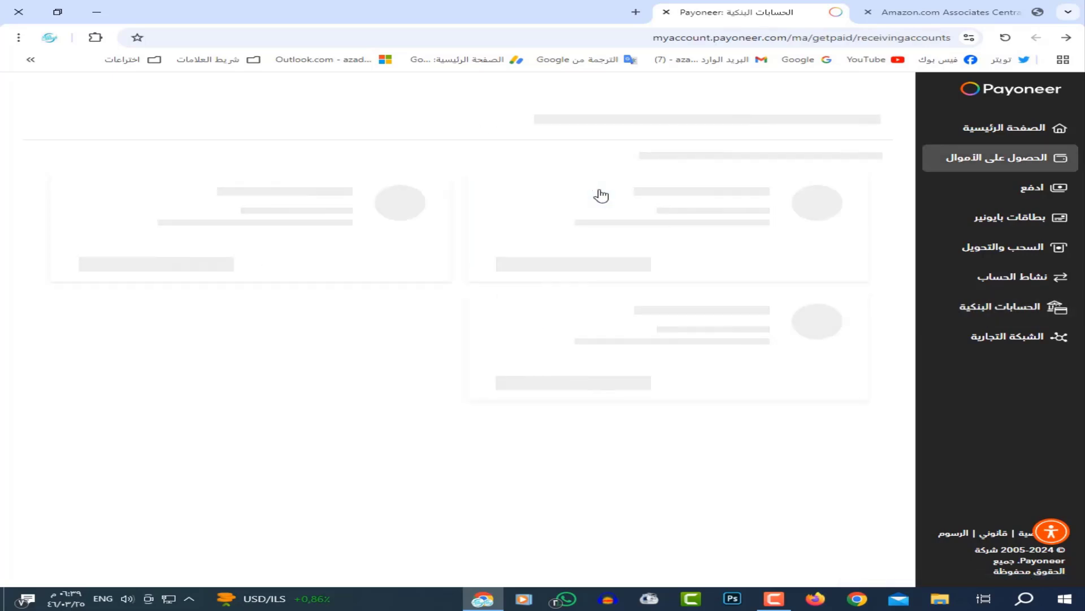
scroll(582, 300, down, 5)
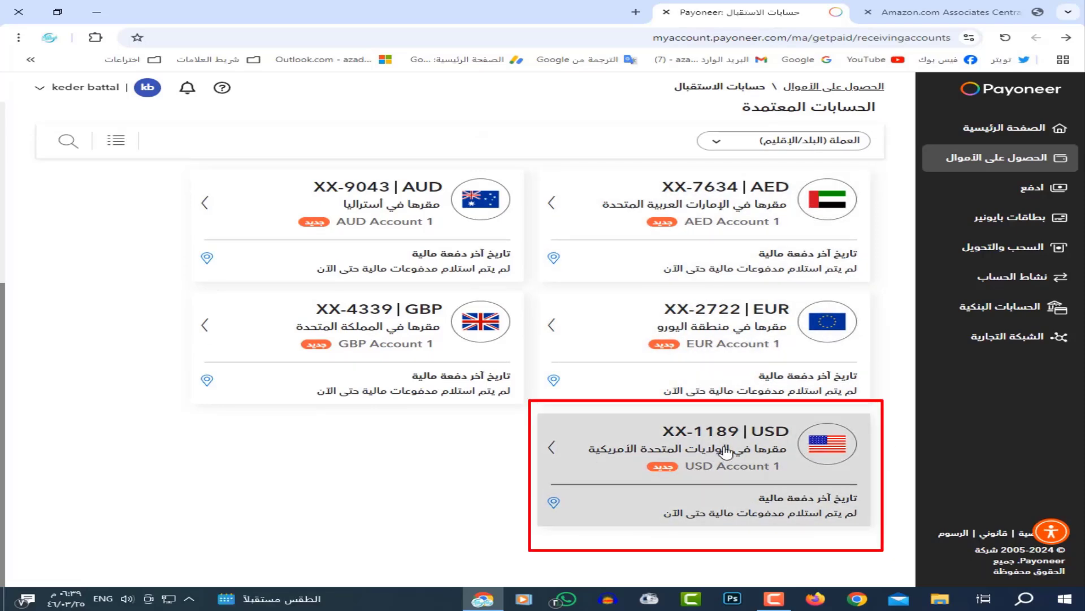
click(726, 452)
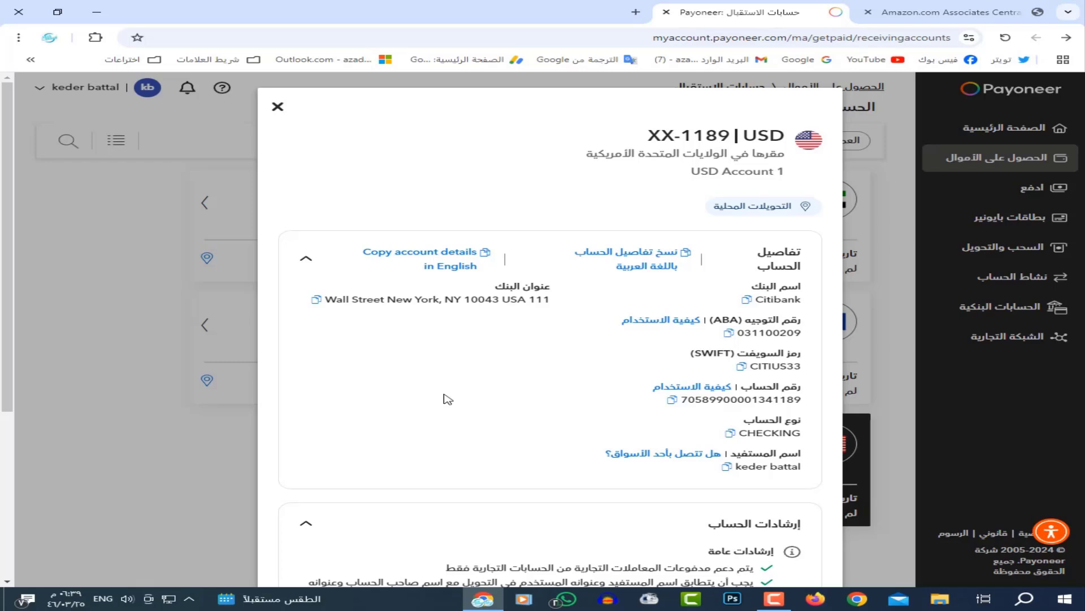
- Switch back to Amazon Associates and set the bank currency to US Dollars
click(902, 14)
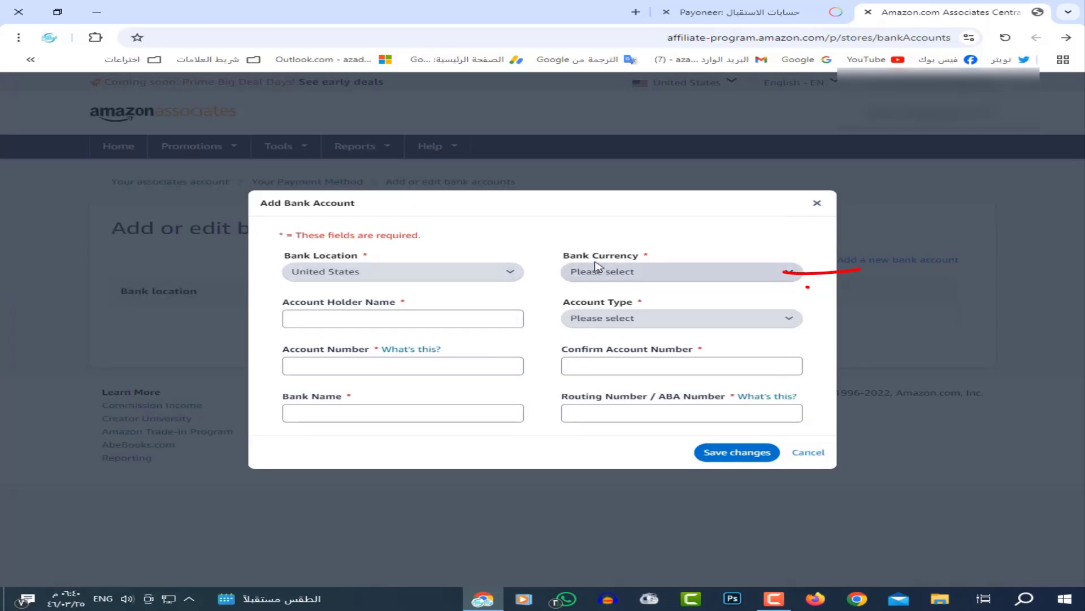
click(677, 277)
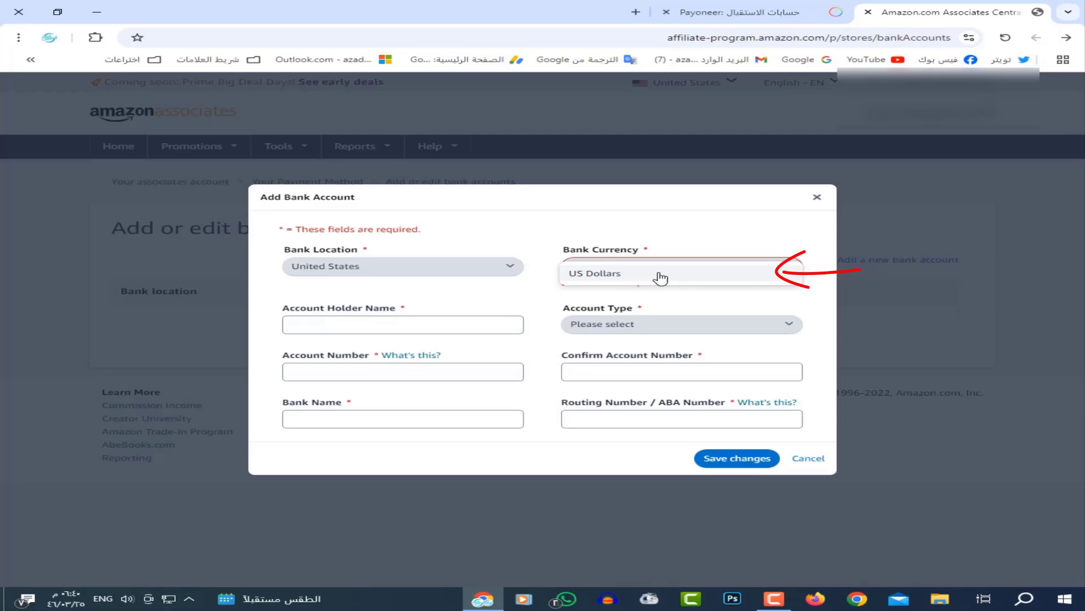
click(617, 276)
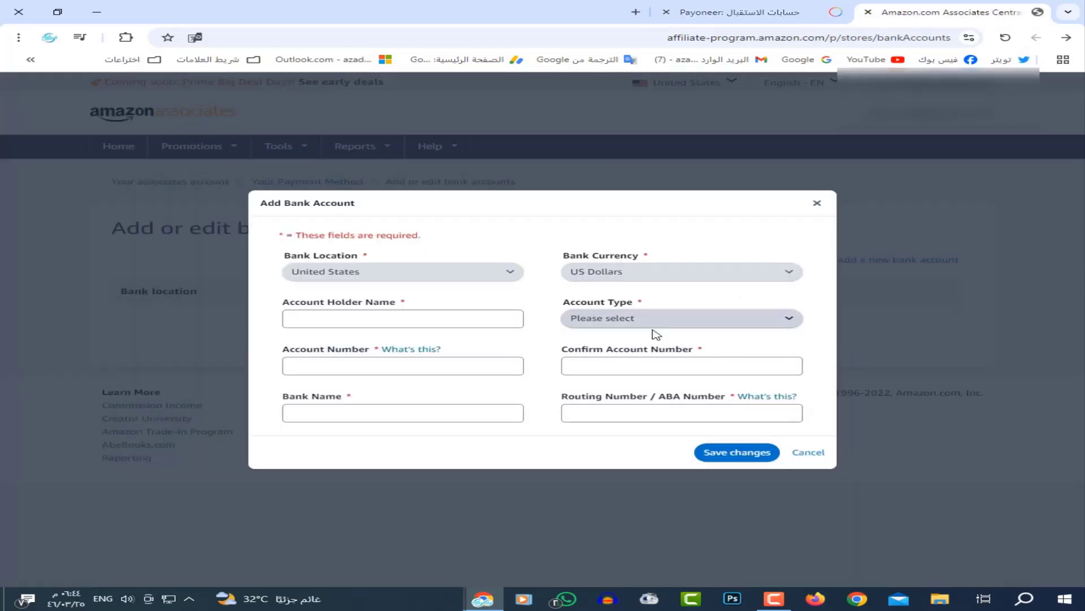
- Paste the beneficiary's full name as the account holder name
click(401, 317)
right_click(401, 316)
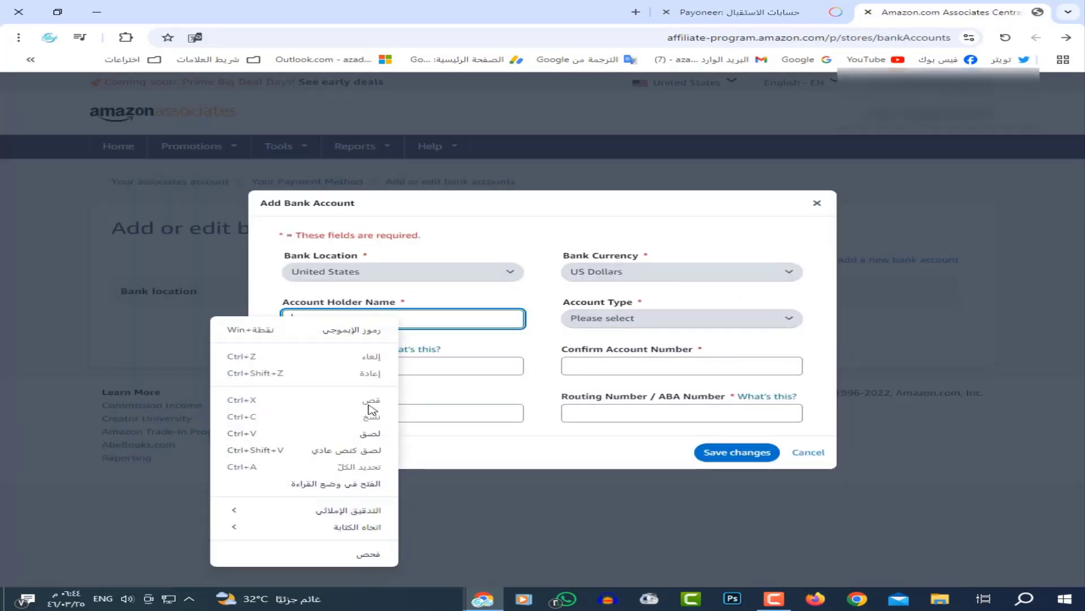
click(347, 433)
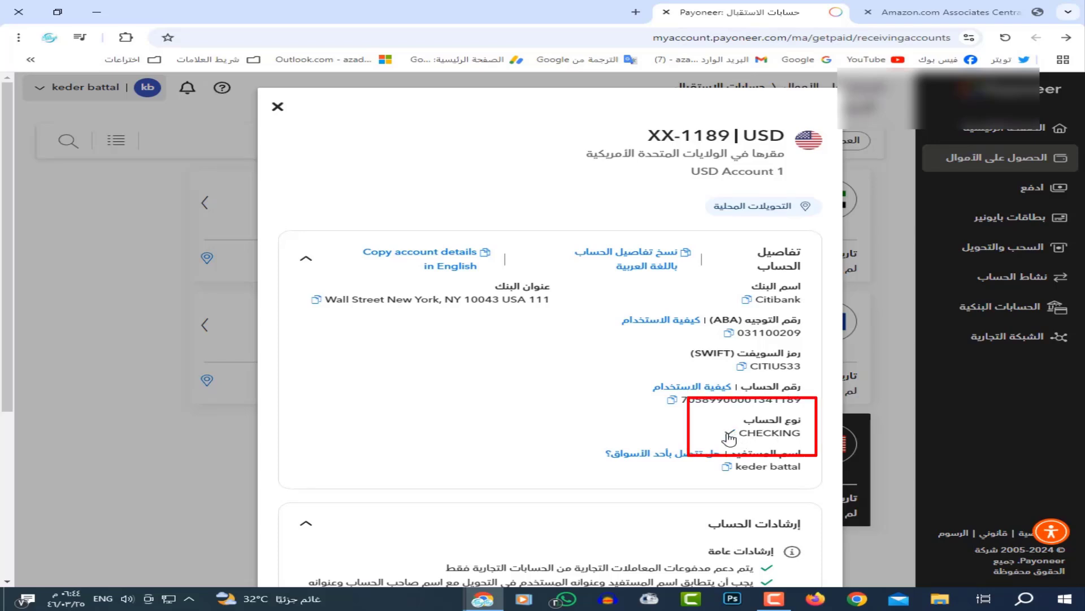
- Set the account type to Checking, matching the Payoneer USD account
key(ctrl+Tab)
click(650, 318)
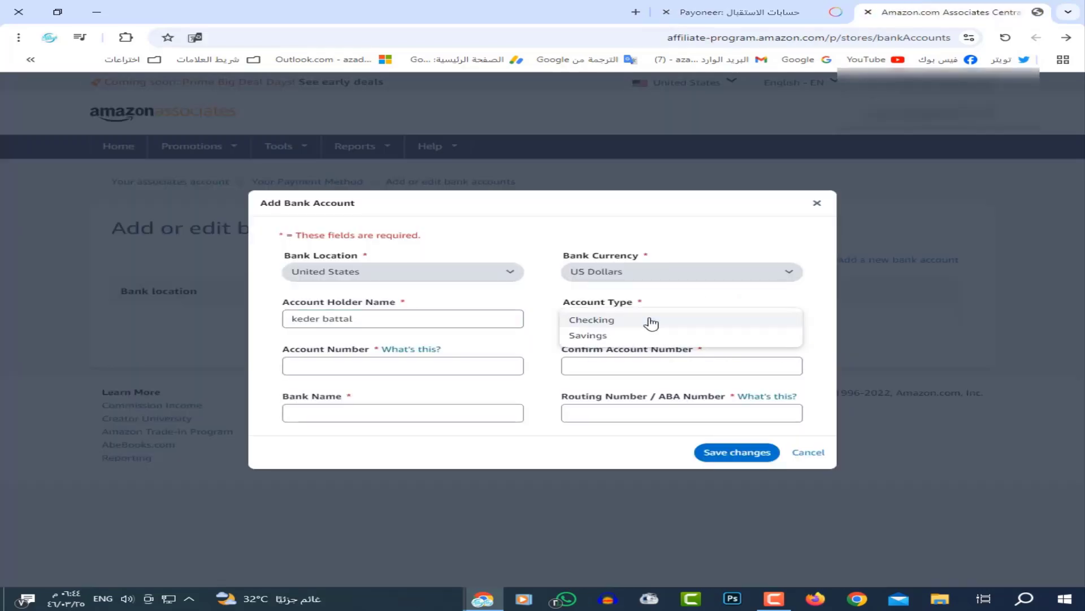
click(592, 321)
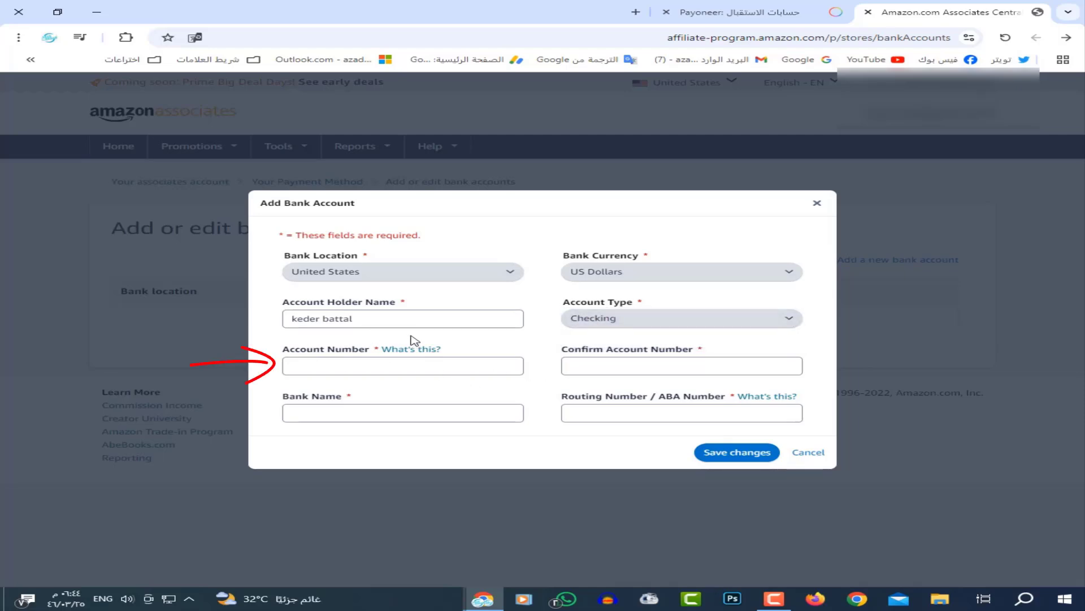
- Copy the account number from Payoneer's USD account details and paste it as both the account number and its confirmation in Amazon Associates
key(ctrl+Tab)
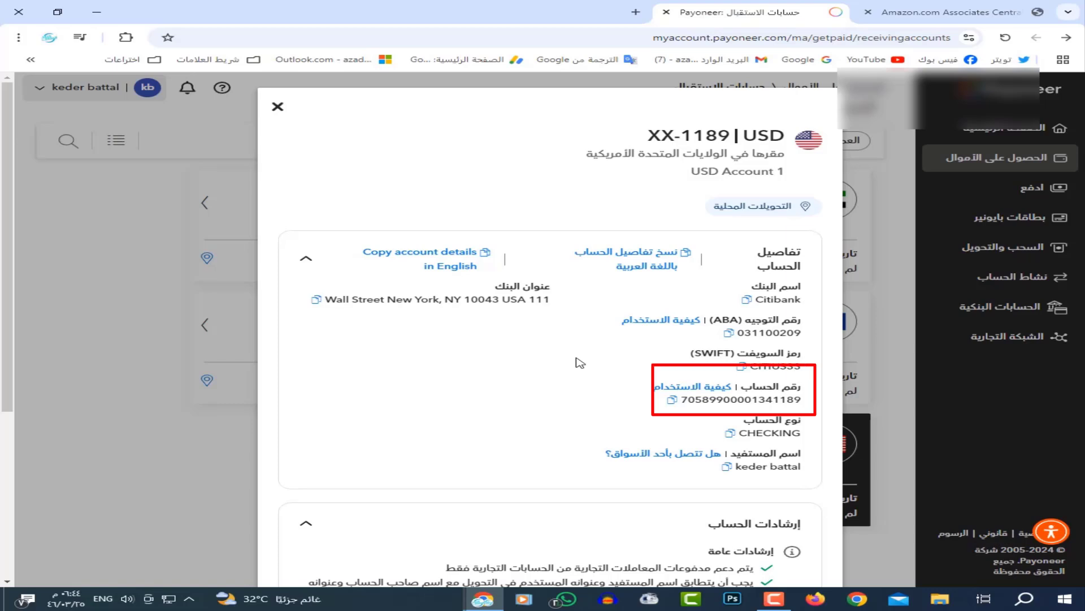
click(672, 399)
click(908, 10)
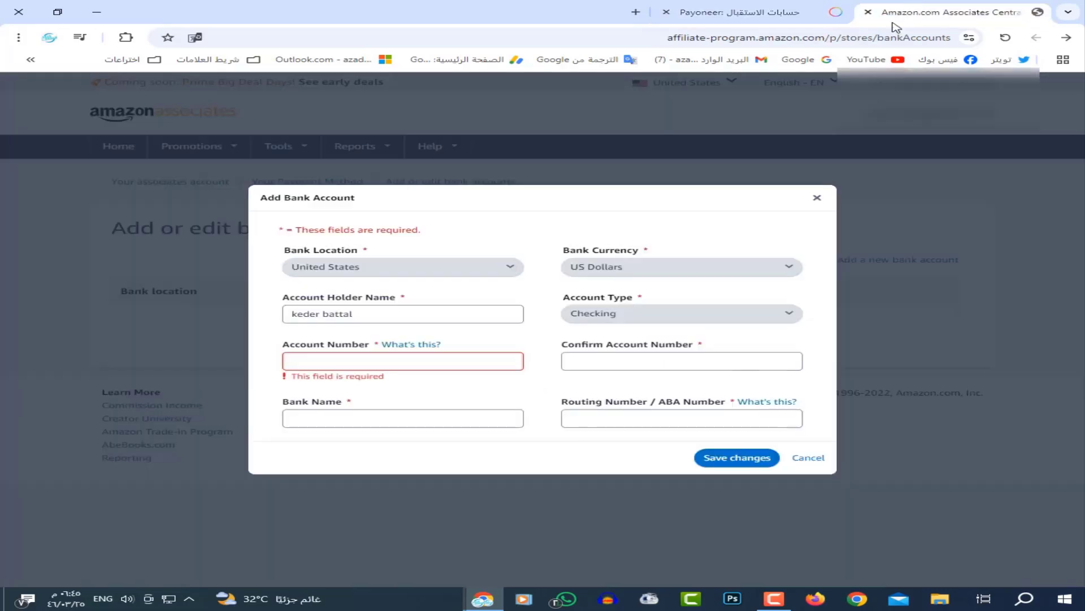
right_click(401, 360)
click(361, 230)
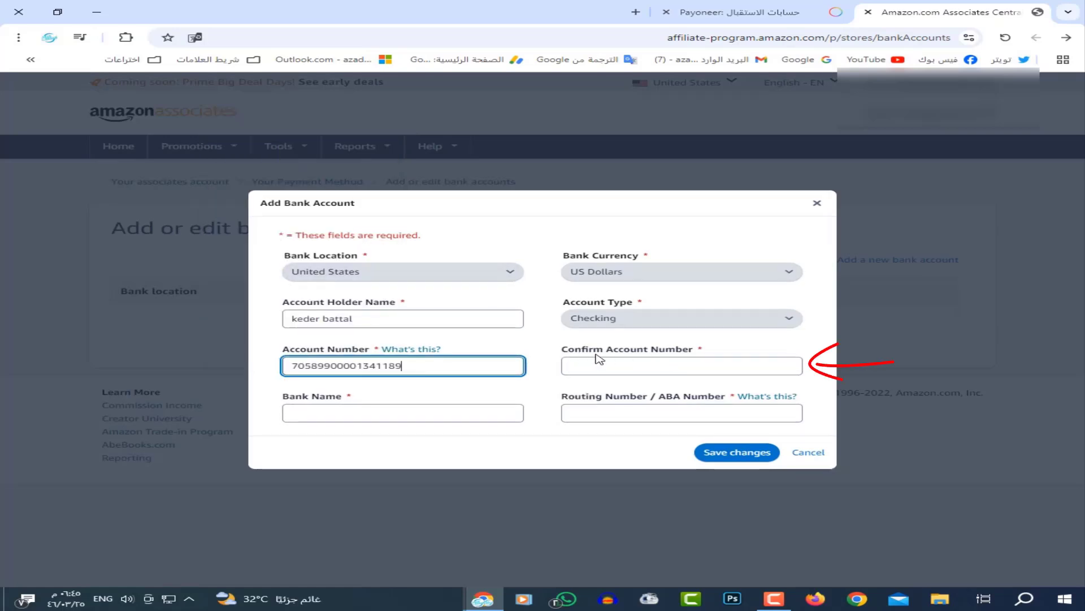
right_click(664, 363)
click(630, 232)
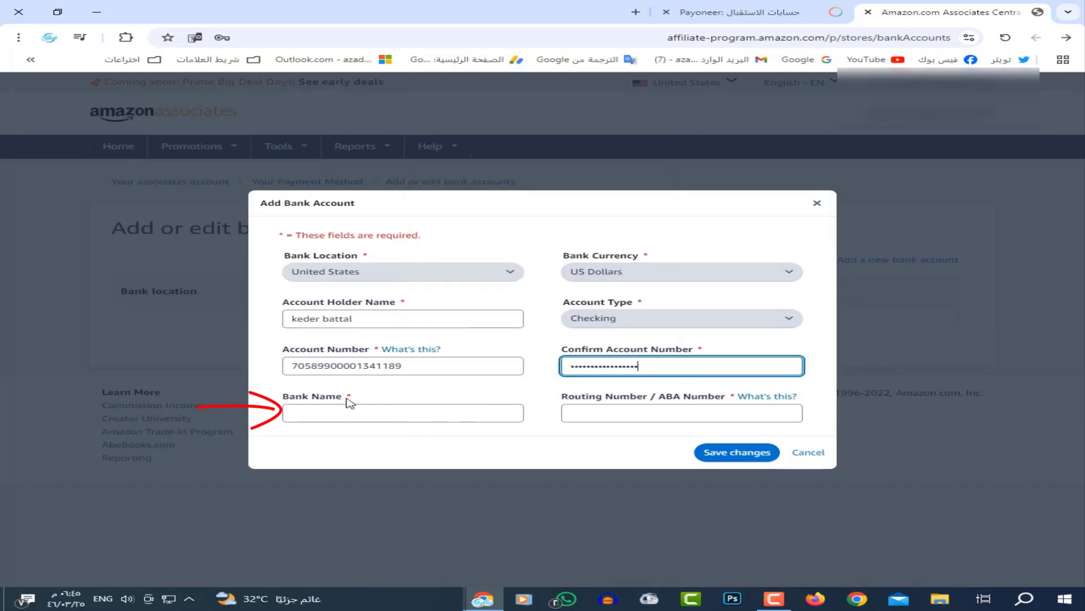
- Copy the bank name Citibank from the Payoneer account details and paste it as the bank name in Amazon Associates
key(ctrl+Tab)
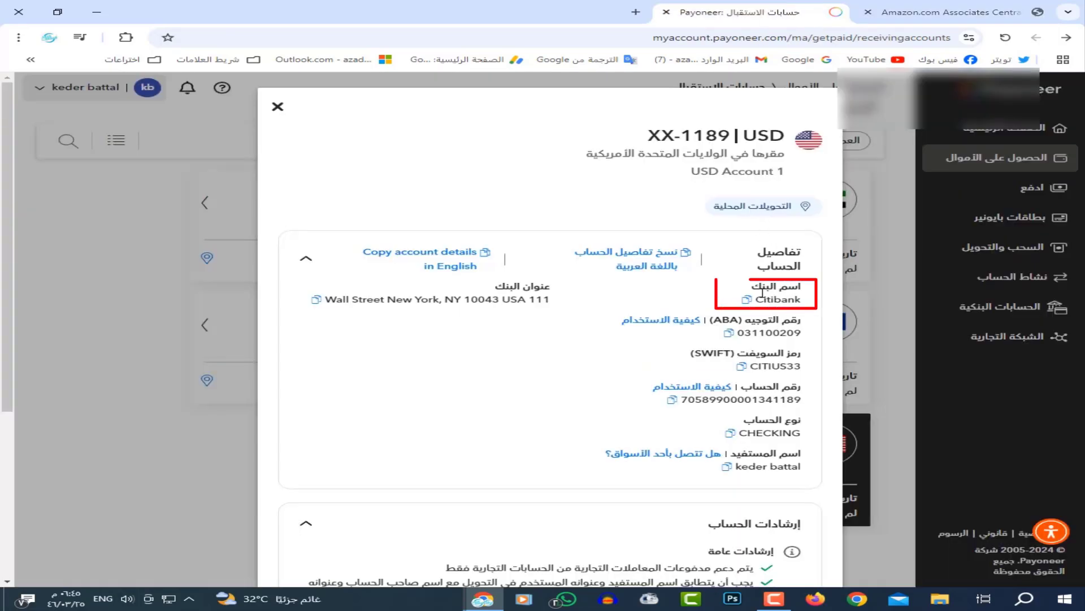
click(750, 300)
click(936, 7)
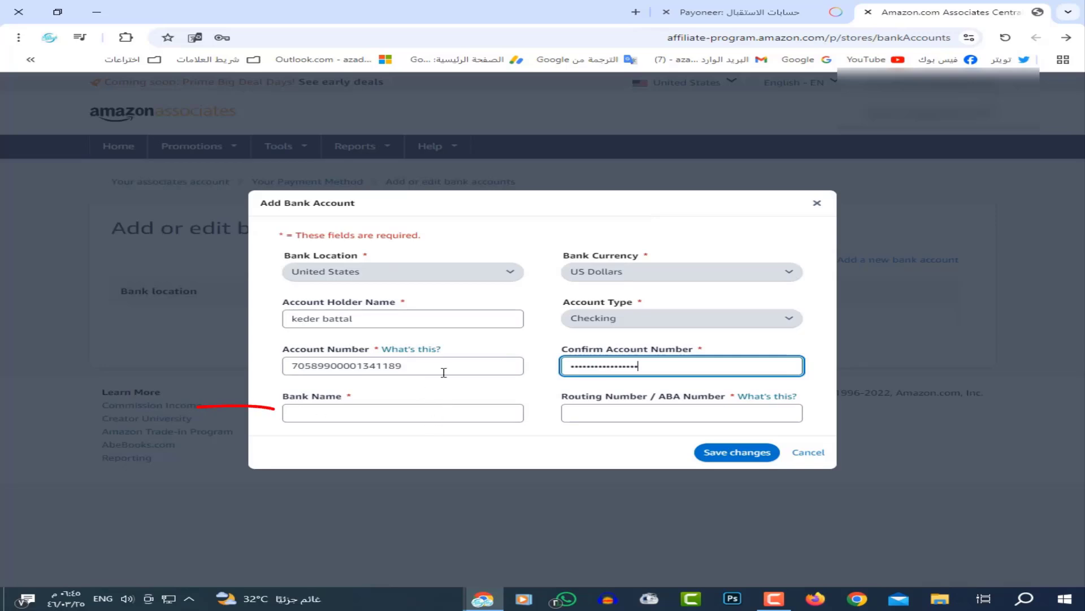
right_click(383, 415)
click(353, 281)
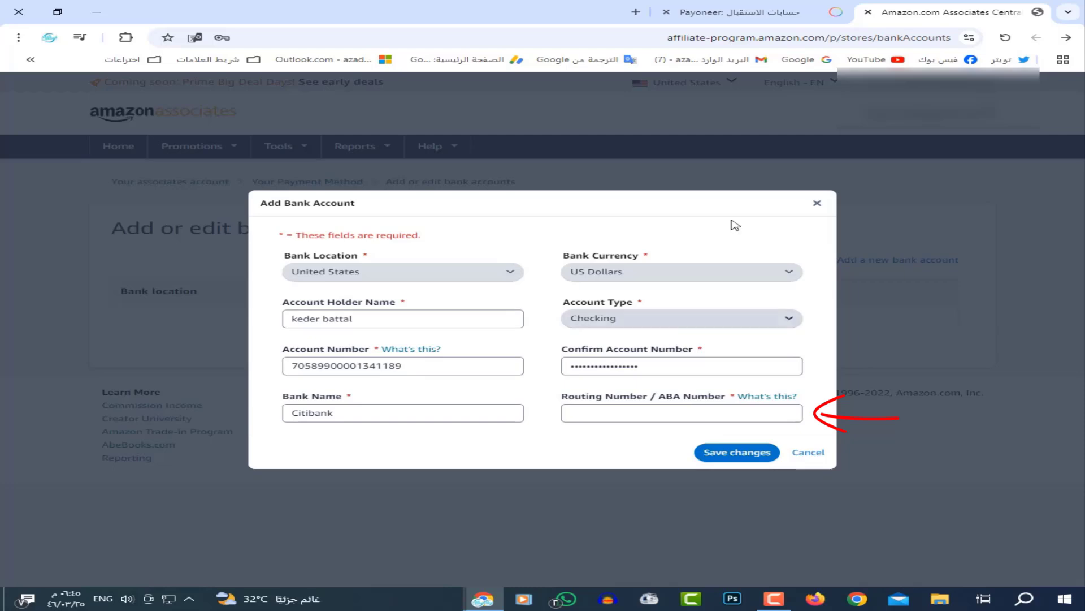
- Copy the ABA routing number from Payoneer into the routing number field in Amazon Associates and save the new bank account
click(796, 5)
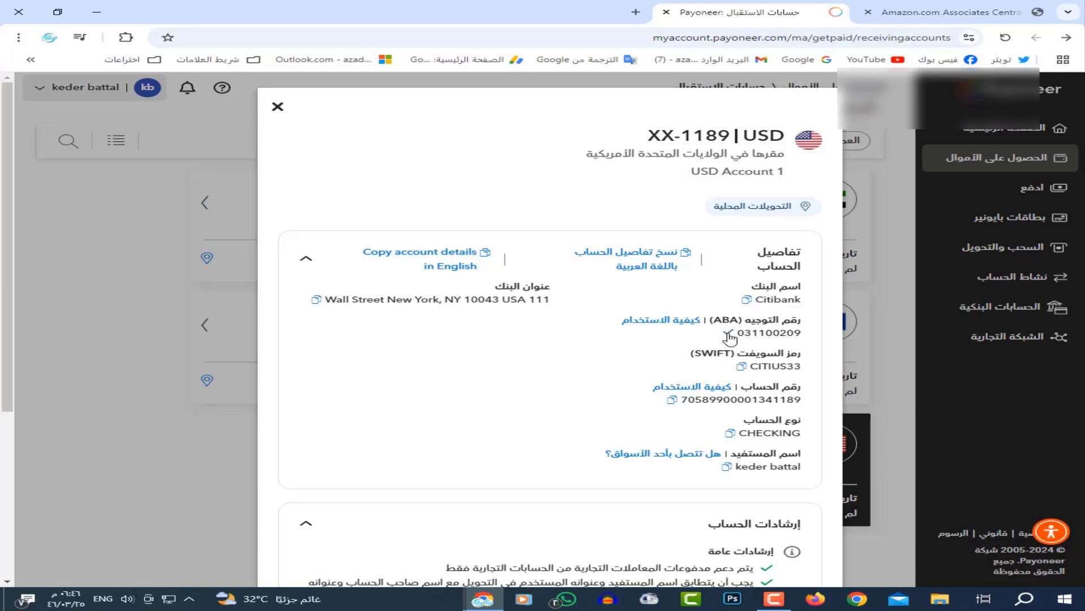
click(949, 12)
click(645, 409)
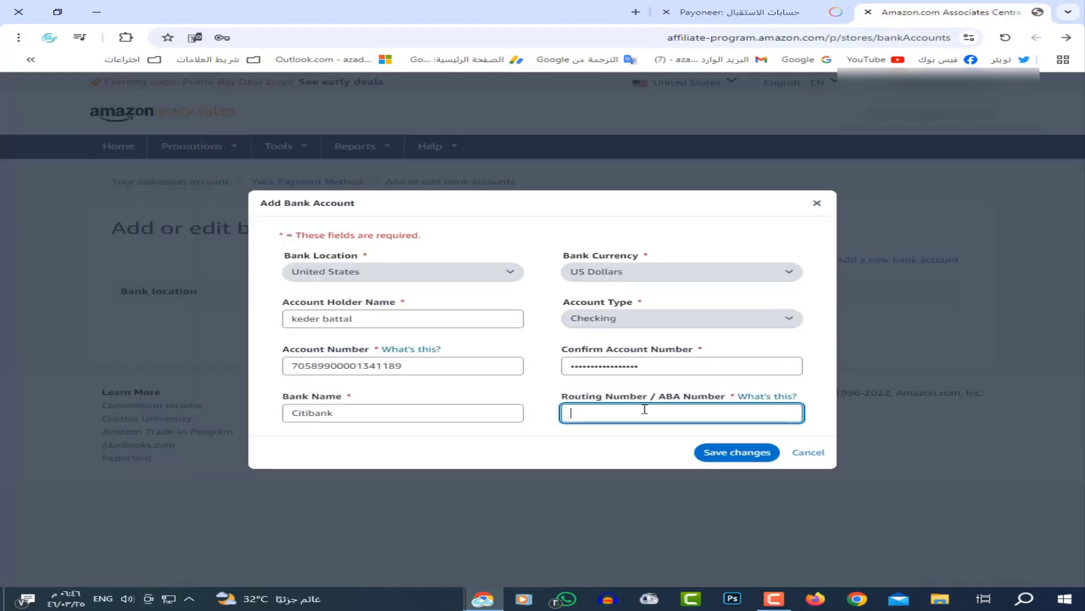
right_click(644, 409)
click(611, 292)
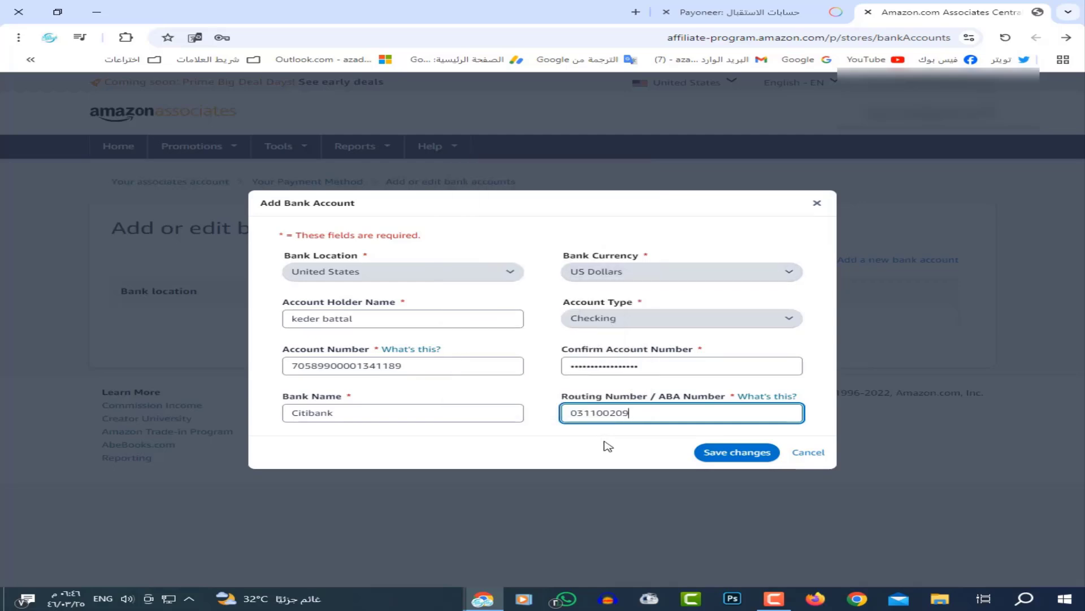
click(605, 442)
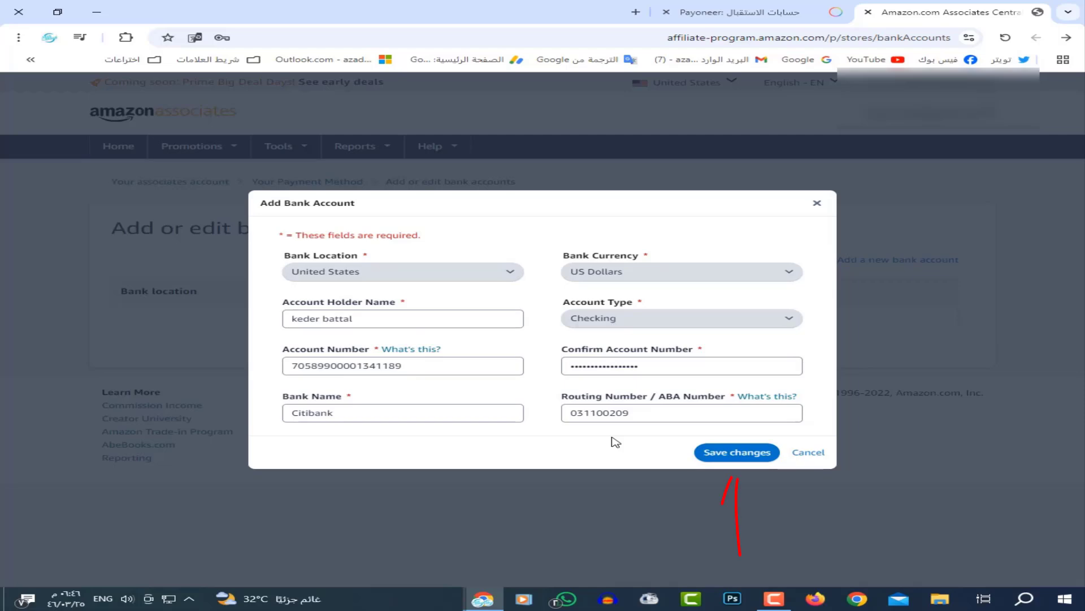
click(738, 453)
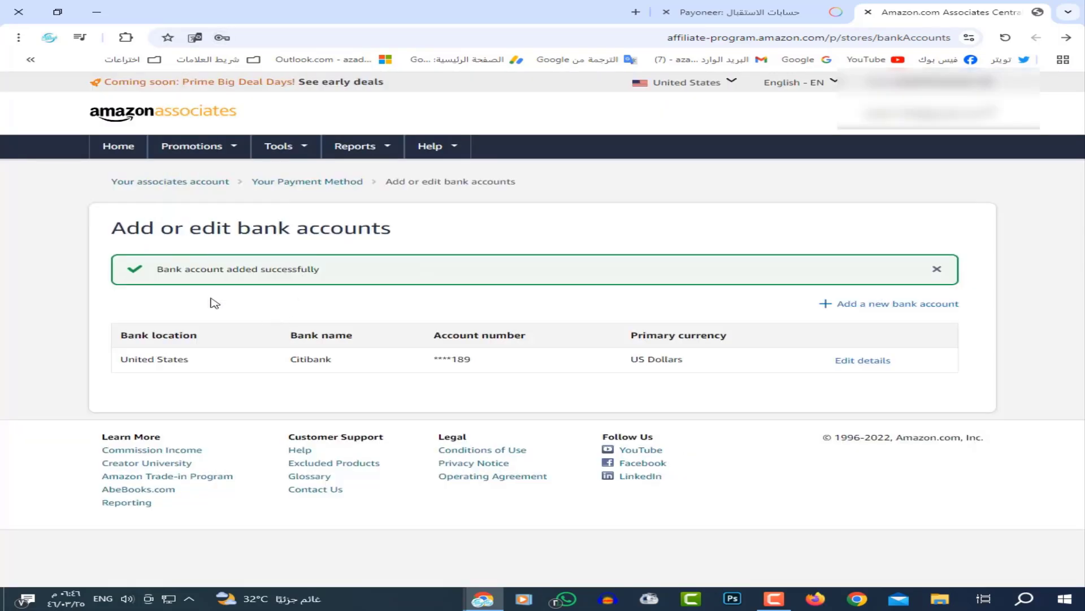
- Translate the bank accounts page into Arabic and restore its original language
right_click(242, 312)
click(511, 517)
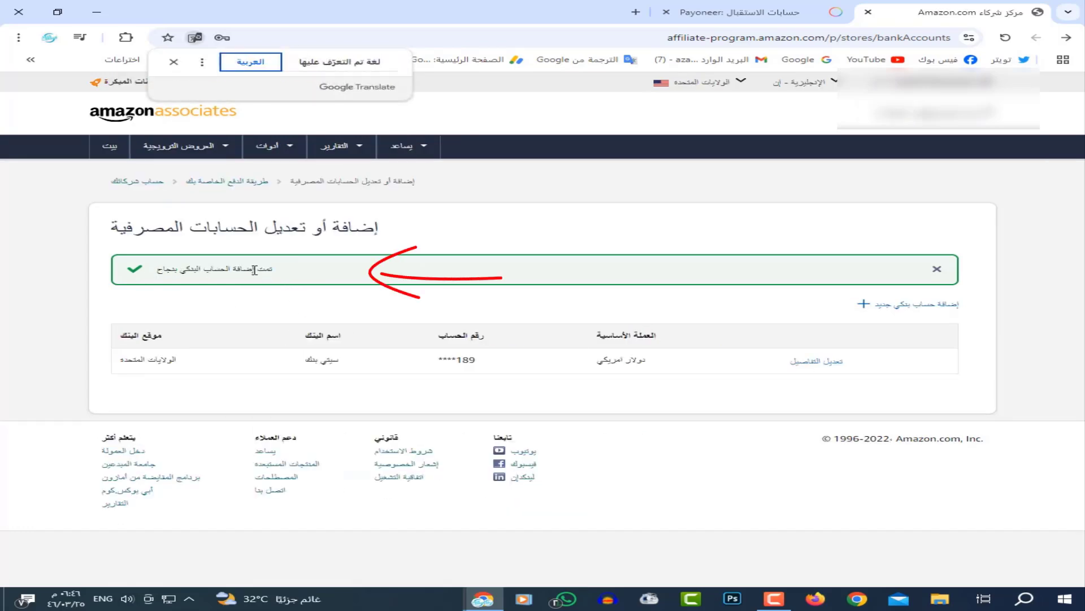
click(355, 62)
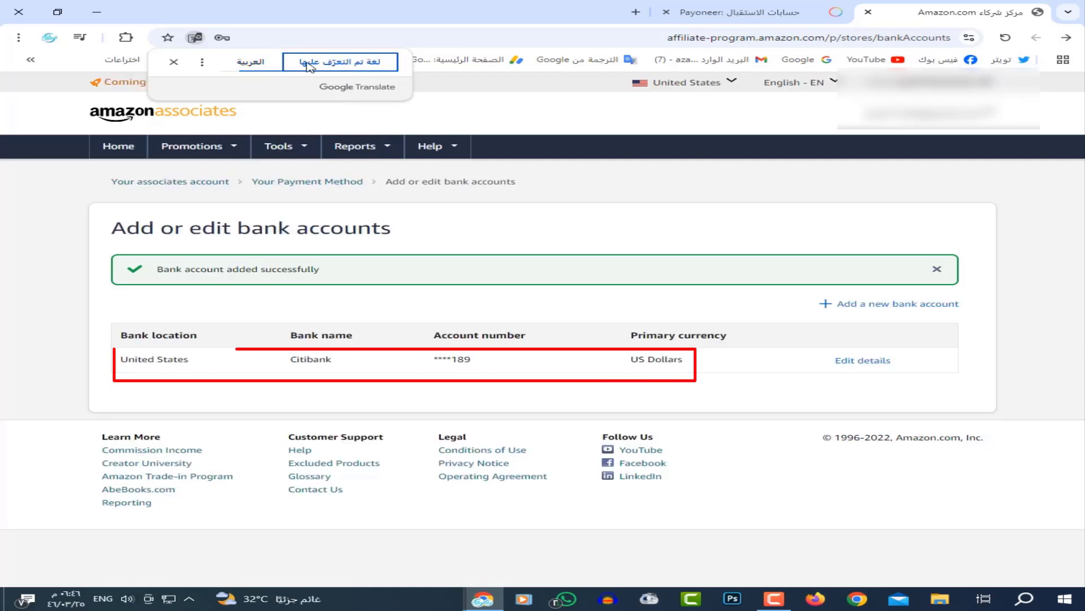
click(169, 62)
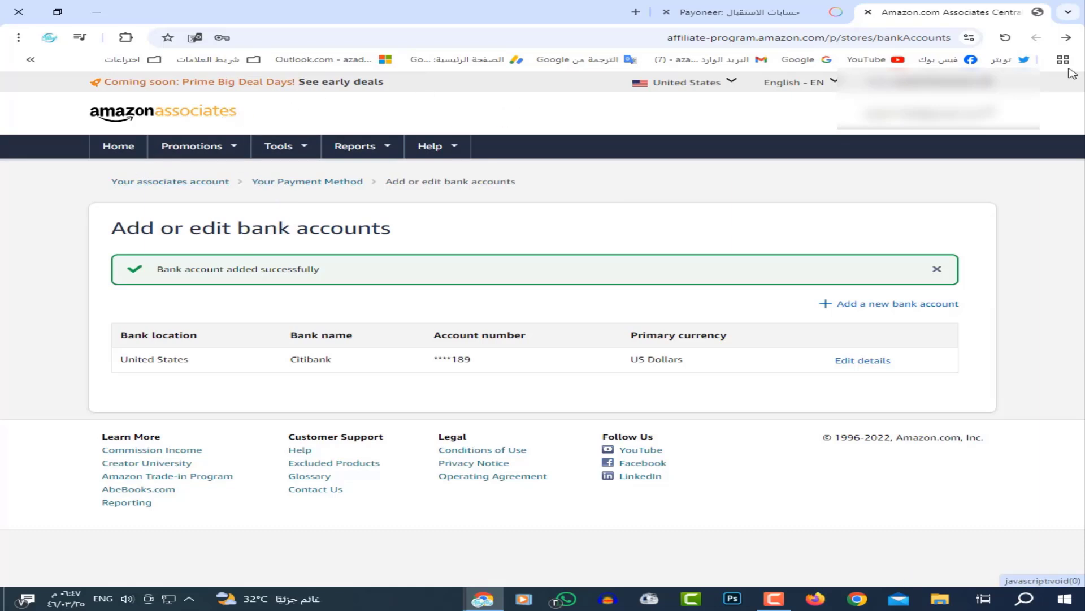
- Reload the bank accounts page and return to the Associates home page
click(1007, 39)
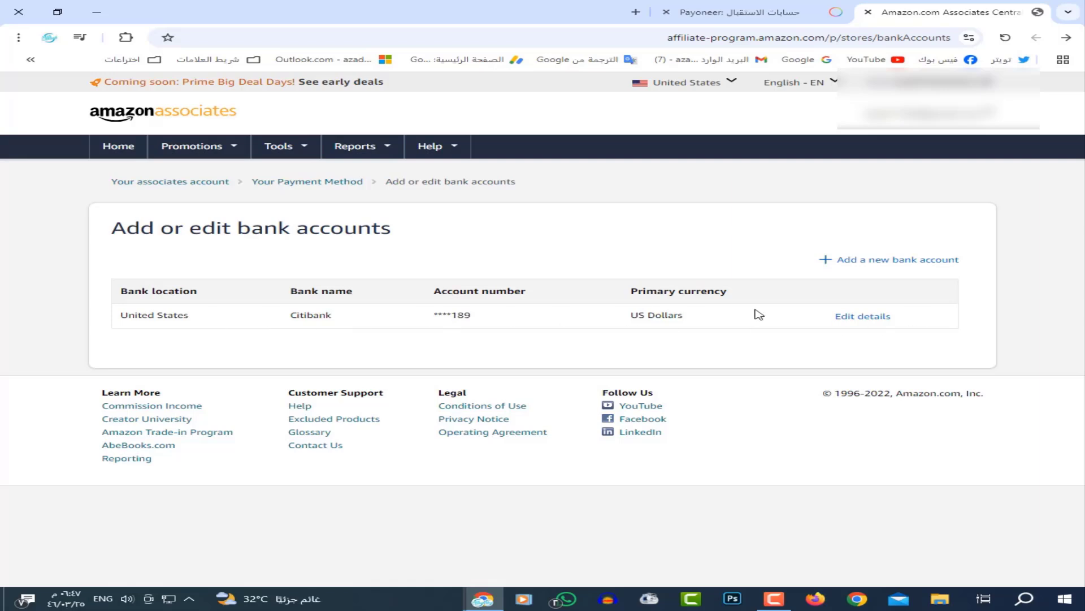
click(136, 115)
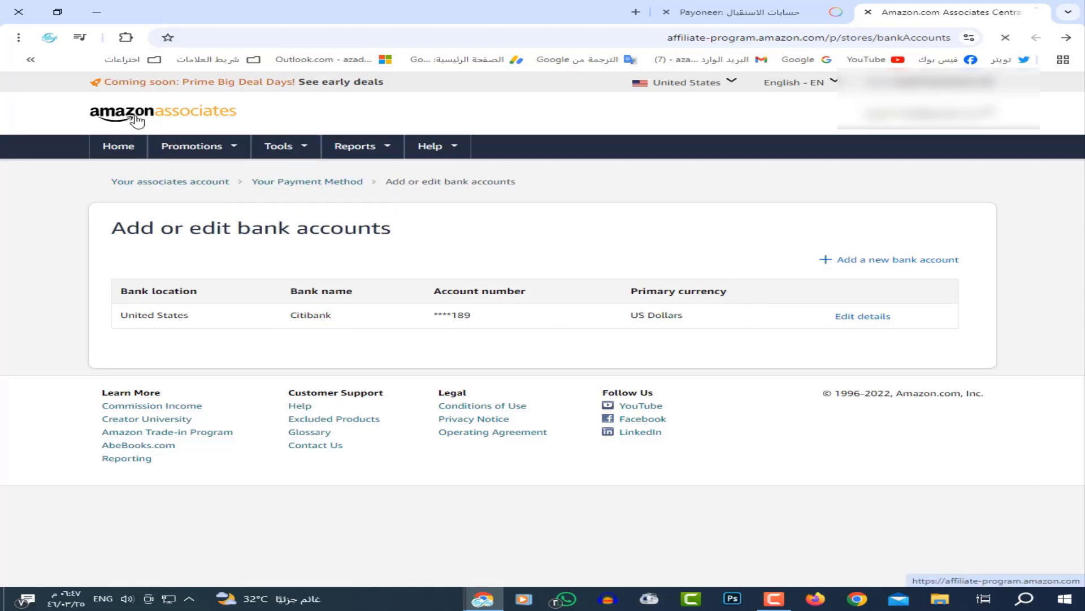